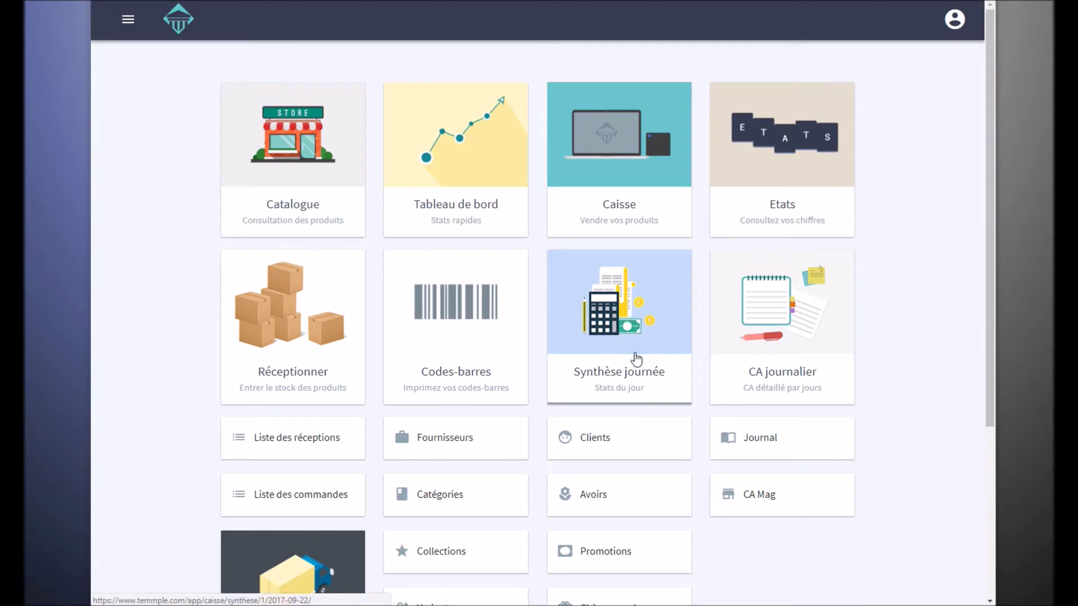
Open the day's cash float management for the Concept Avenue register from the register's daily summary
{"action": "left_click", "coordinate": [626, 192]}
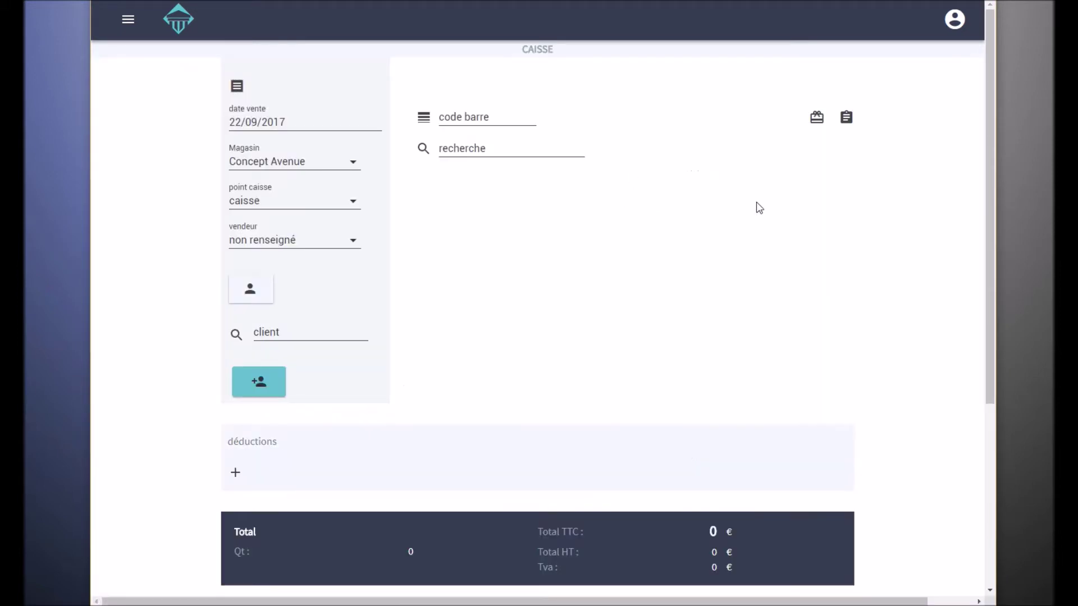
{"action": "left_click", "coordinate": [846, 120]}
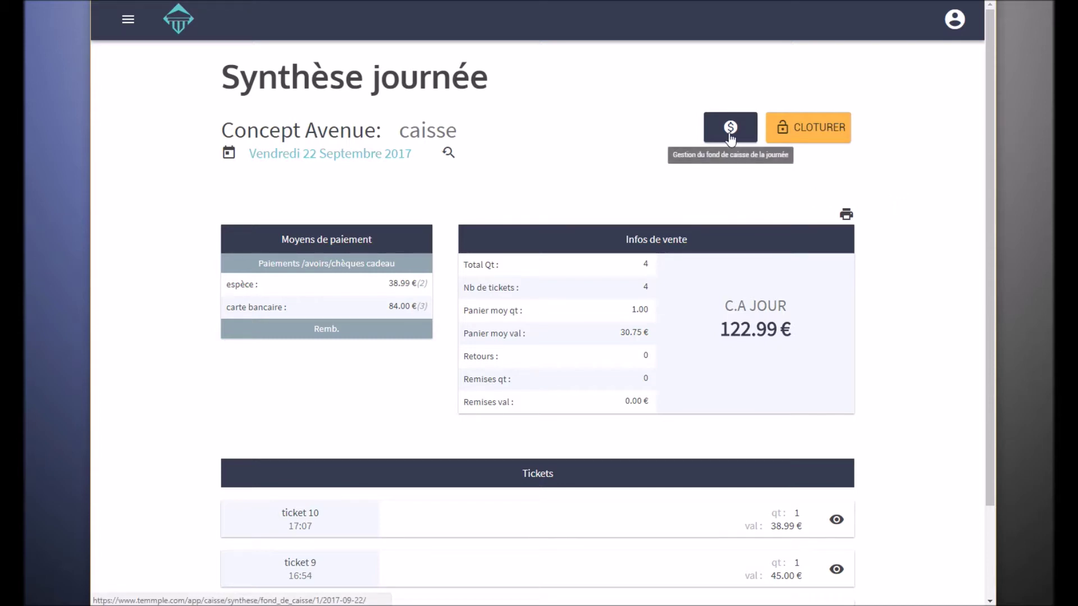
{"action": "left_click", "coordinate": [729, 129]}
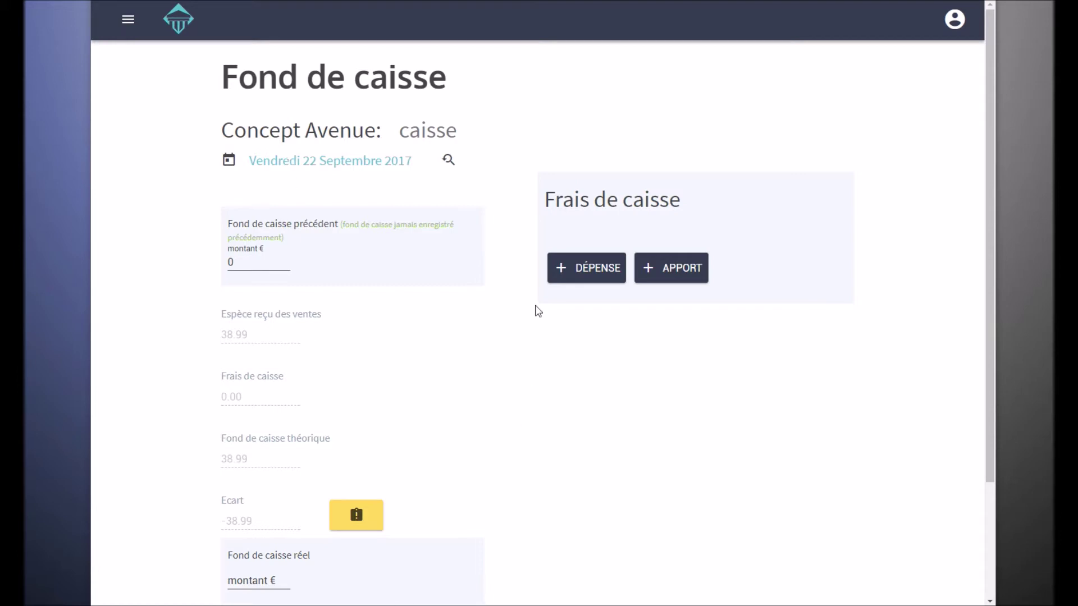
Display the register's cash float for 21/09/2017 and look over that closed day's figures
{"action": "left_click", "coordinate": [448, 162]}
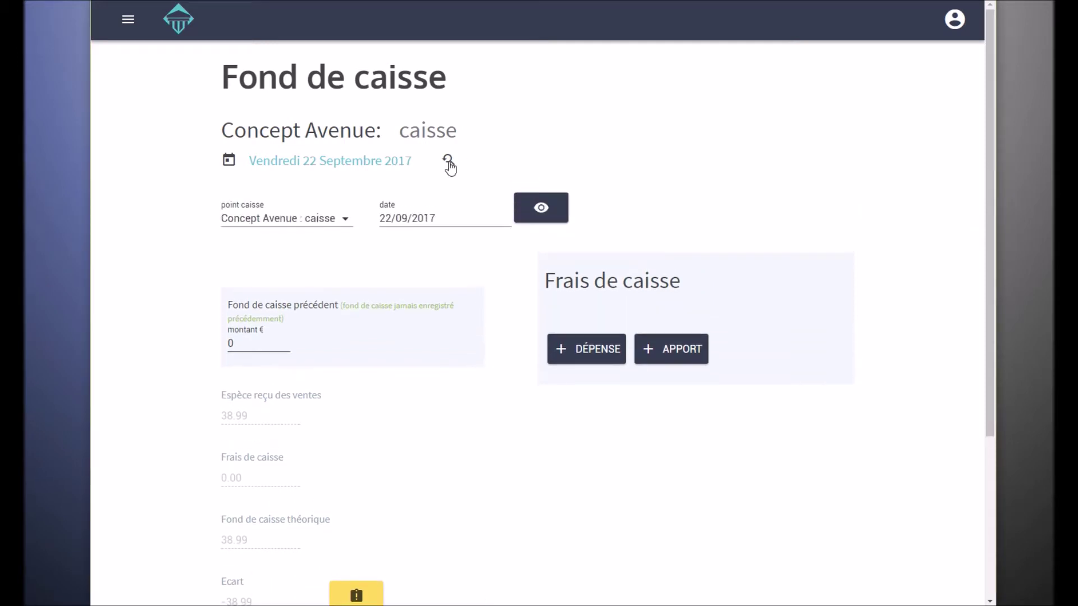
{"action": "left_click", "coordinate": [429, 216]}
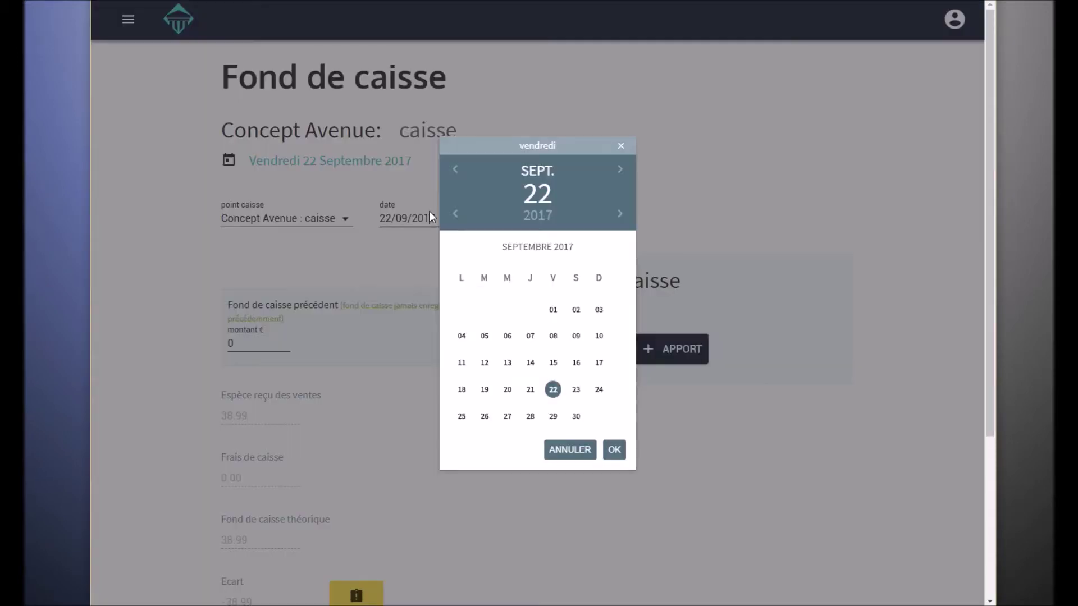
{"action": "left_click", "coordinate": [530, 389]}
{"action": "left_click", "coordinate": [614, 449]}
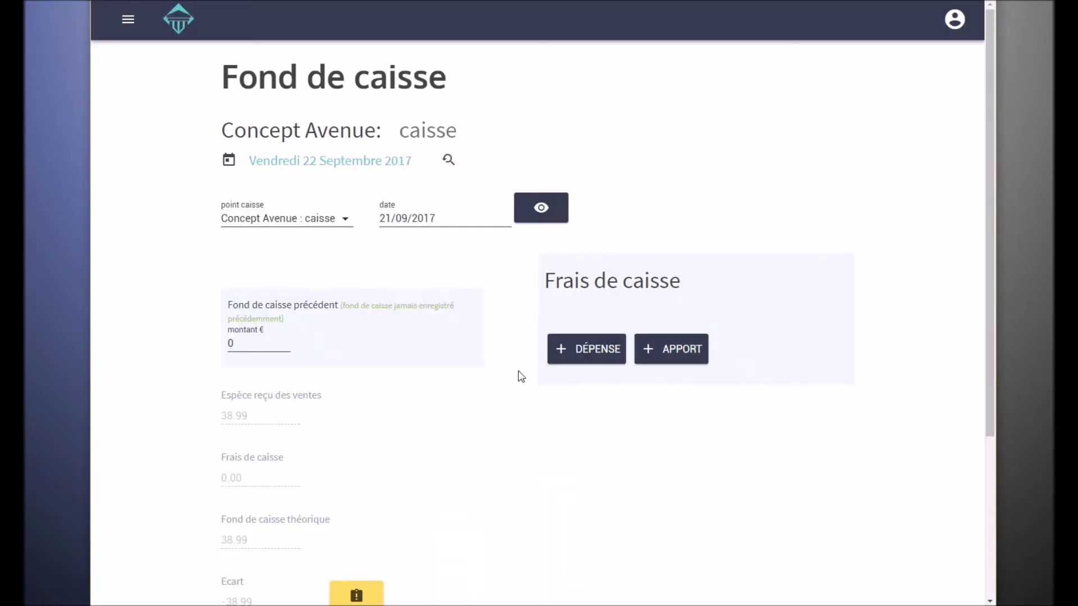
{"action": "left_click", "coordinate": [534, 212]}
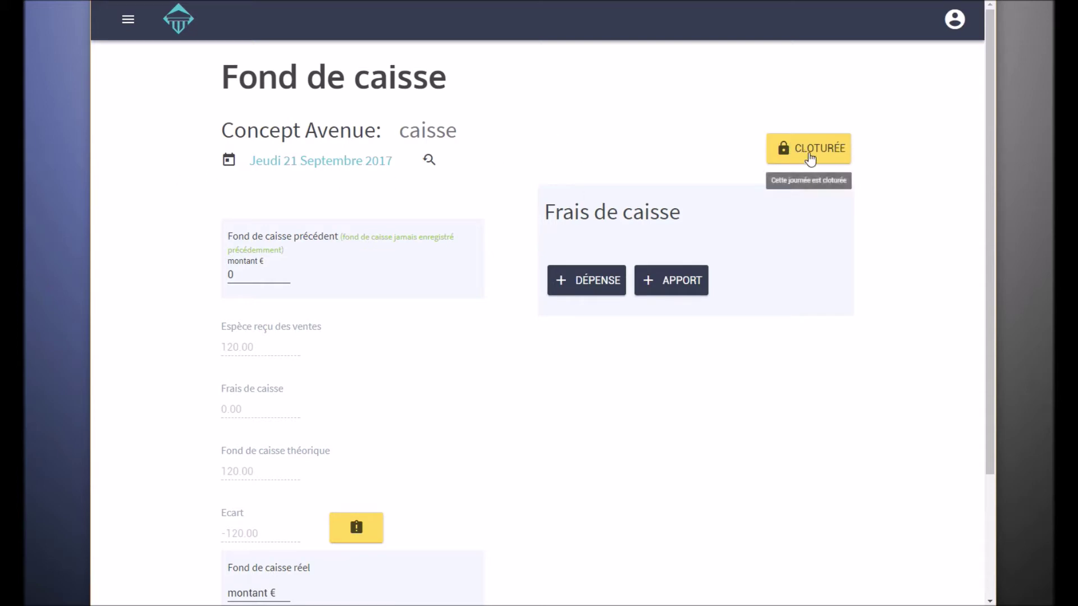
{"action": "scroll", "coordinate": [445, 397], "scroll_direction": "down", "scroll_amount": 1}
{"action": "scroll", "coordinate": [445, 396], "scroll_direction": "up", "scroll_amount": 1}
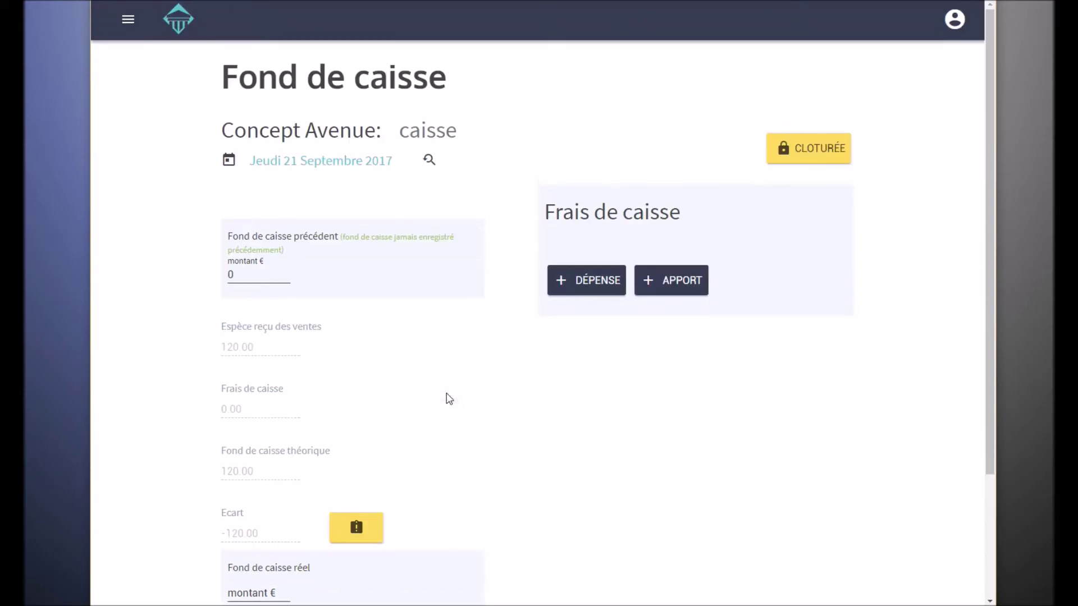
Switch the cash float view back to 22/09/2017
{"action": "left_click", "coordinate": [430, 163]}
{"action": "left_click", "coordinate": [436, 215]}
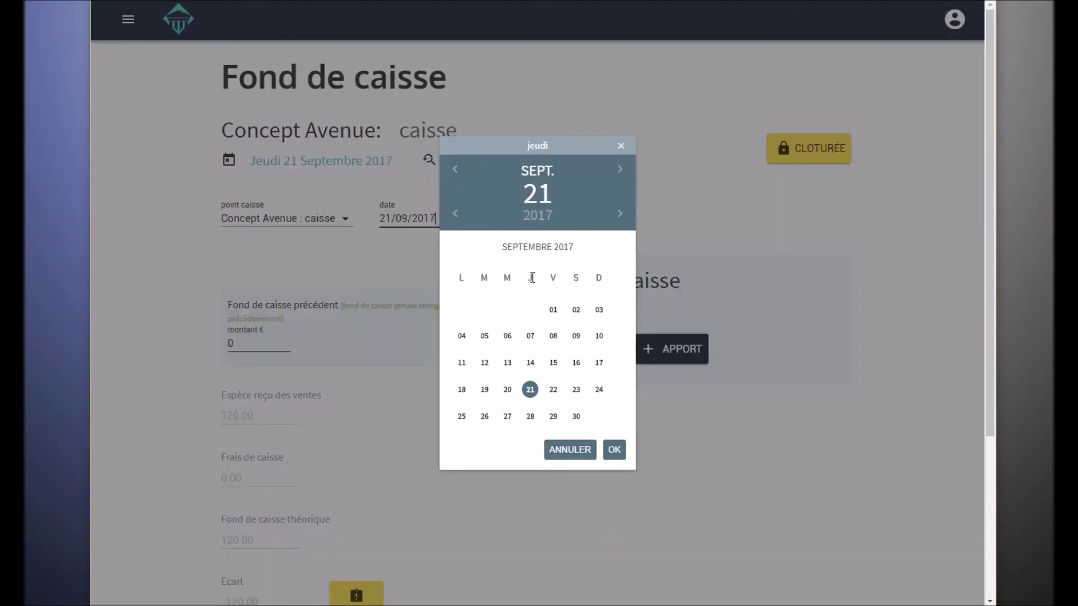
{"action": "left_click", "coordinate": [551, 393]}
{"action": "left_click", "coordinate": [614, 449]}
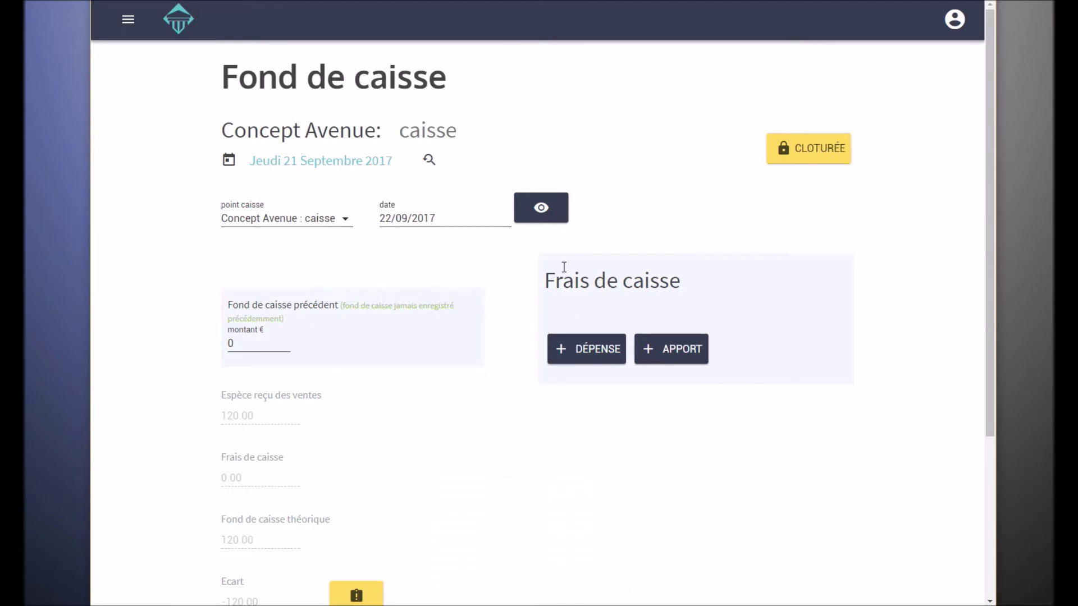
{"action": "left_click", "coordinate": [541, 207]}
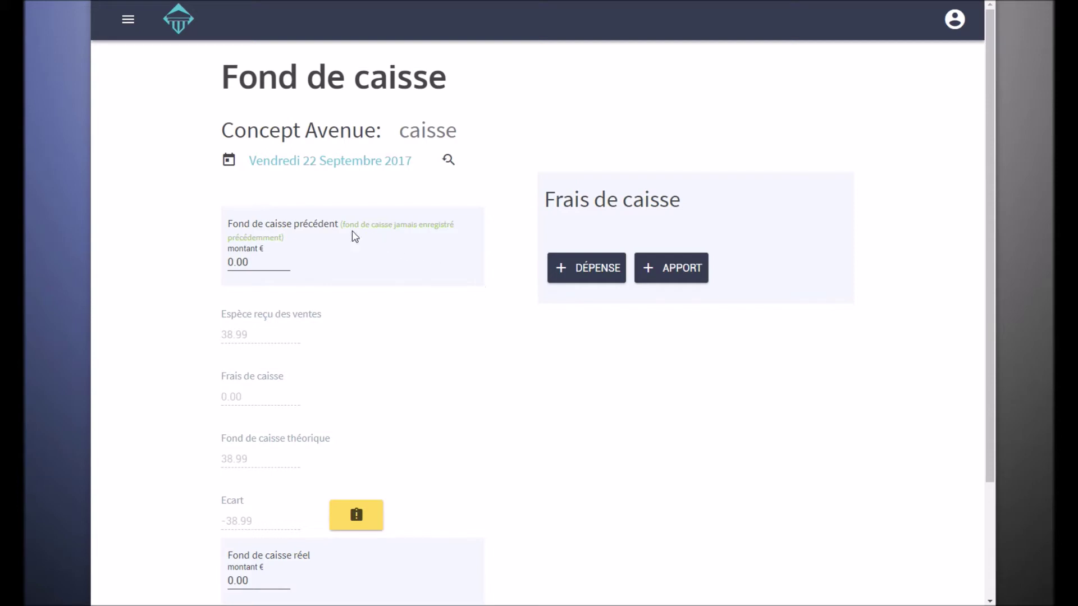
Set the previous cash float (Fond de caisse précédent) to 200 € and save the record
{"action": "left_click_drag", "start_coordinate": [351, 223], "coordinate": [422, 237]}
{"action": "left_click", "coordinate": [394, 255]}
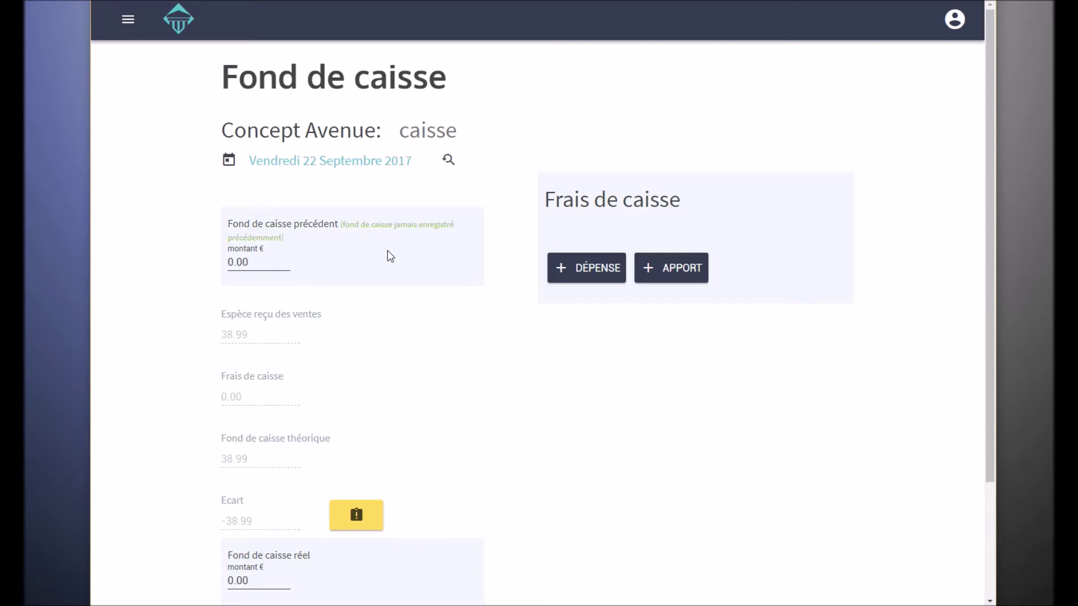
{"action": "left_click", "coordinate": [263, 262]}
{"action": "left_click", "coordinate": [262, 260]}
{"action": "double_click", "coordinate": [263, 264]}
{"action": "type", "text": "200"}
{"action": "scroll", "coordinate": [346, 259], "scroll_direction": "down", "scroll_amount": 3}
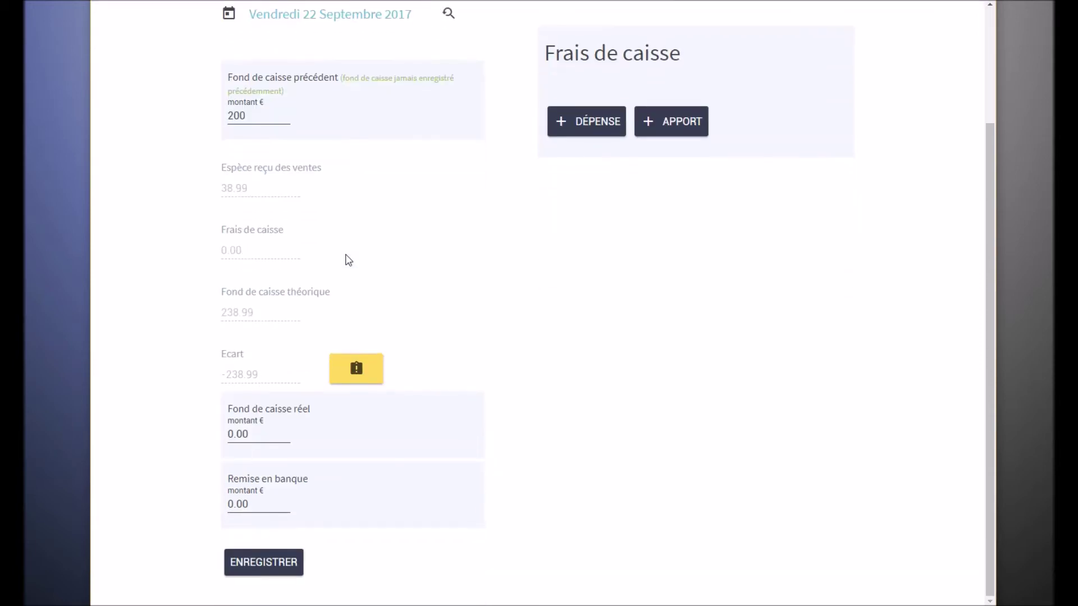
{"action": "left_click", "coordinate": [290, 563]}
{"action": "scroll", "coordinate": [443, 403], "scroll_direction": "up", "scroll_amount": 3}
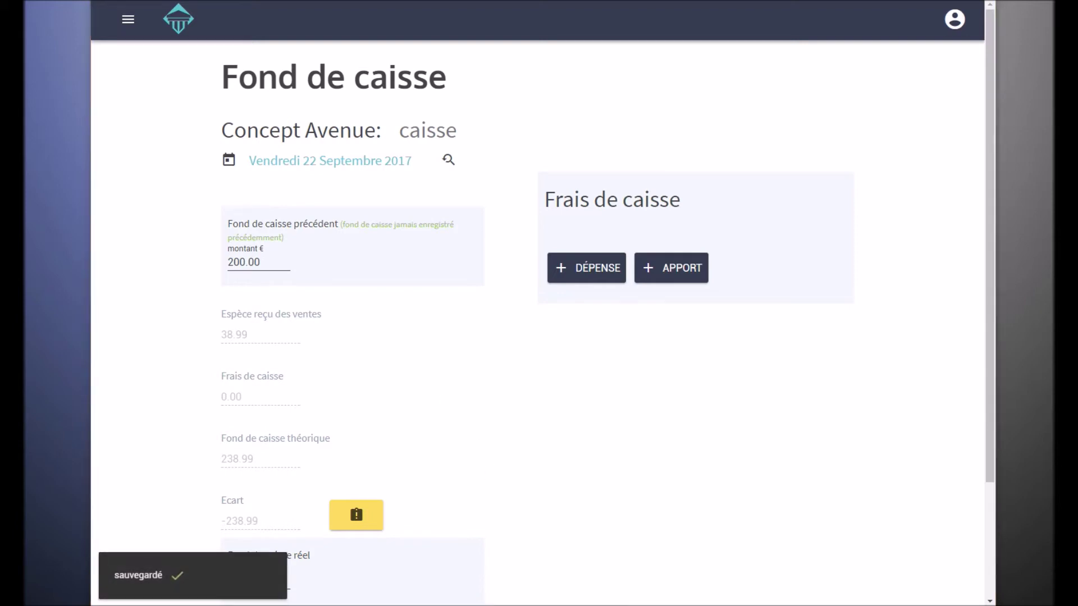
Examine the cash received from sales and the cash expenses (Frais de caisse) for the day
{"action": "scroll", "coordinate": [481, 315], "scroll_direction": "down", "scroll_amount": 2}
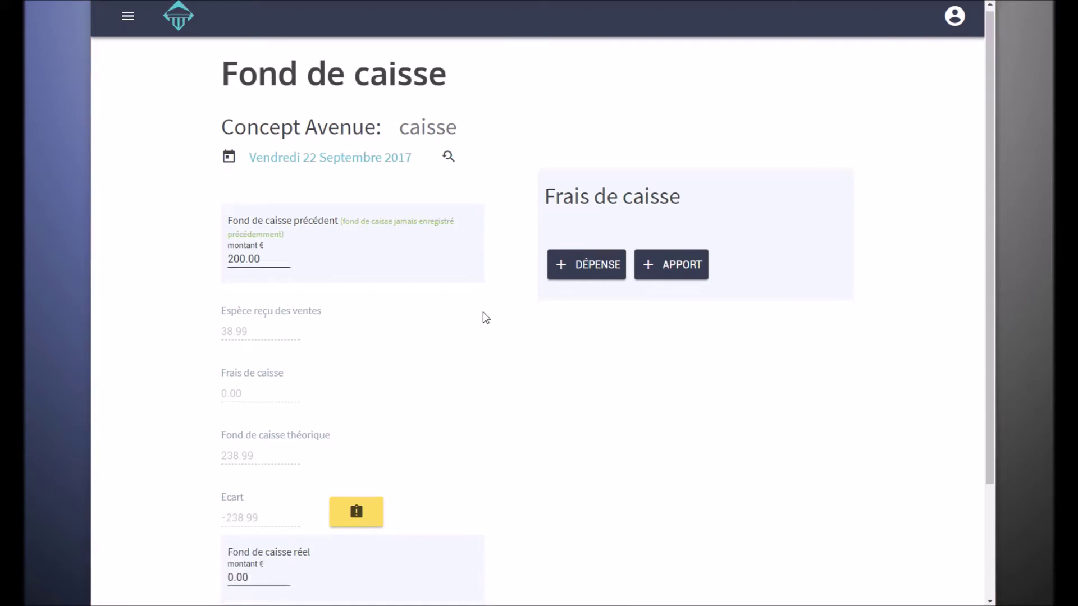
{"action": "scroll", "coordinate": [260, 200], "scroll_direction": "down", "scroll_amount": 2}
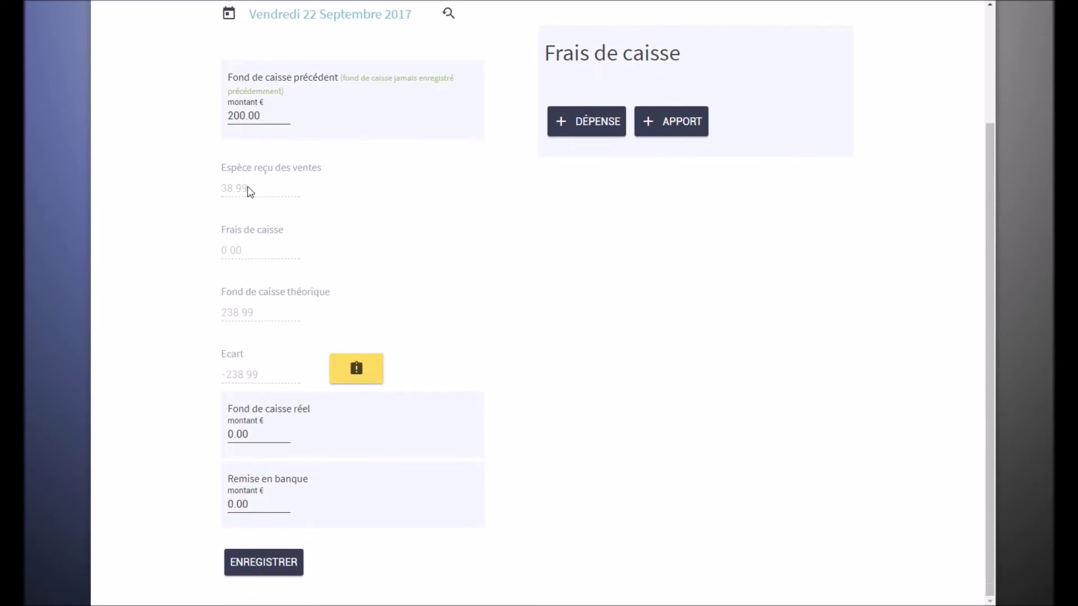
{"action": "double_click", "coordinate": [297, 193]}
{"action": "left_click", "coordinate": [273, 252]}
{"action": "scroll", "coordinate": [466, 248], "scroll_direction": "up", "scroll_amount": 2}
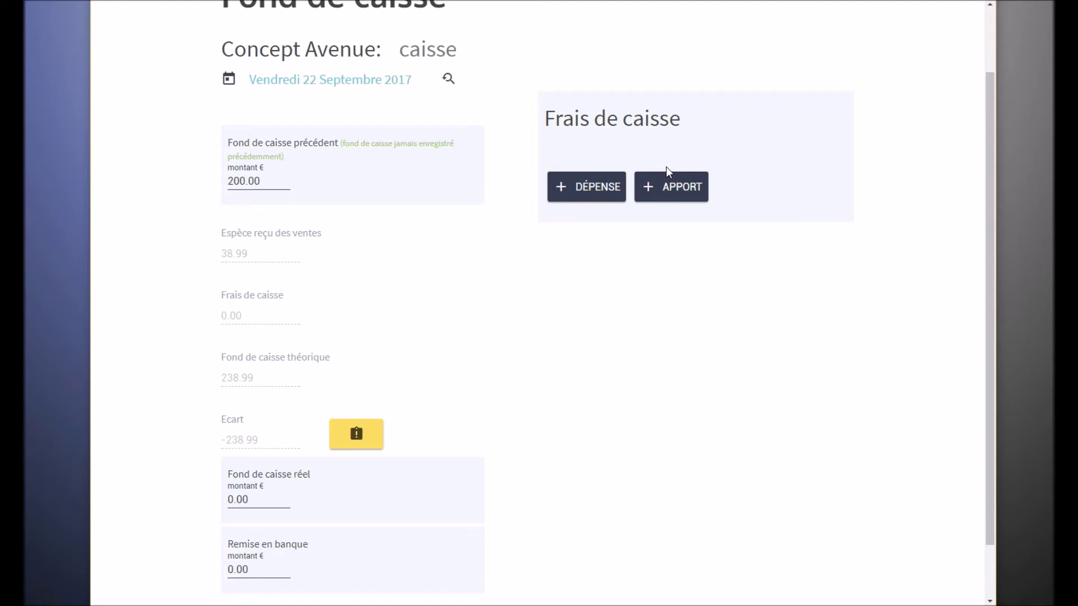
{"action": "left_click", "coordinate": [595, 198]}
{"action": "left_click", "coordinate": [665, 195]}
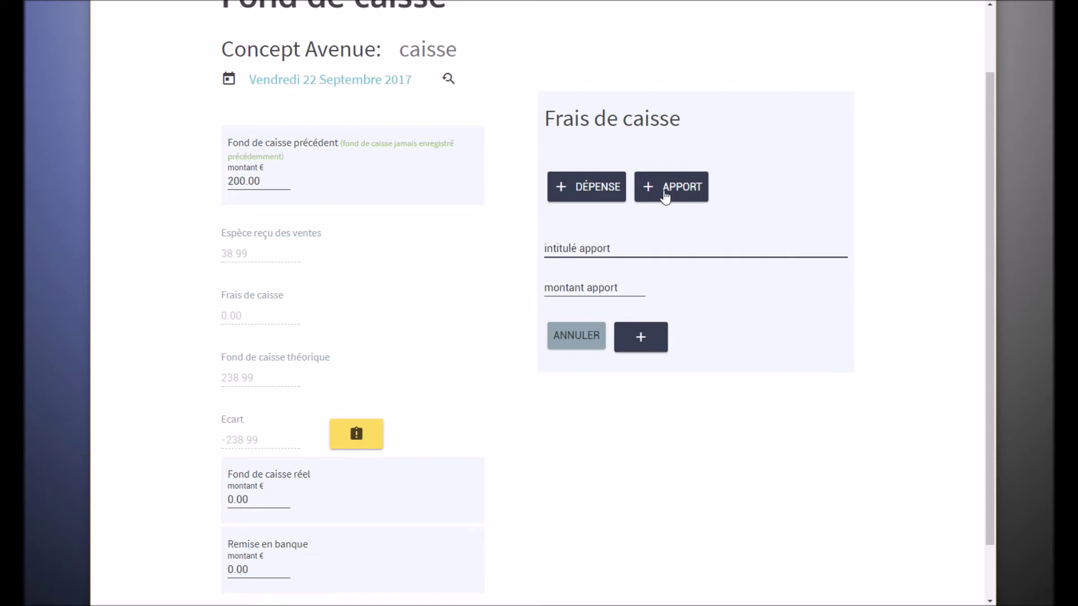
{"action": "left_click", "coordinate": [572, 347]}
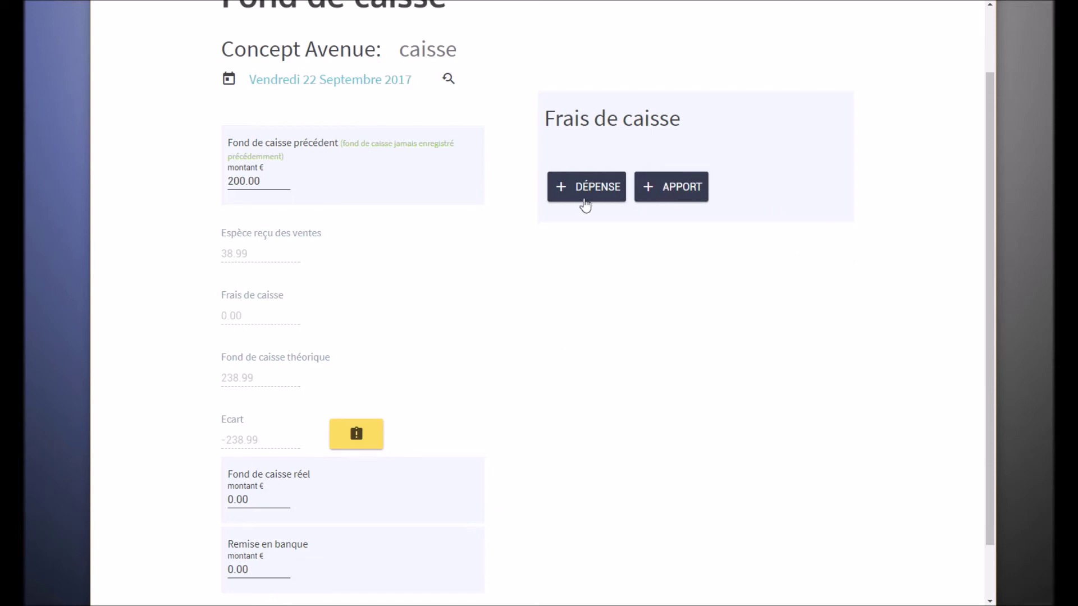
Examine how the previous float, cash received from sales and Frais de caisse add up to the theoretical cash float
{"action": "left_click_drag", "start_coordinate": [259, 318], "coordinate": [224, 313]}
{"action": "double_click", "coordinate": [250, 316]}
{"action": "left_click", "coordinate": [337, 312]}
{"action": "scroll", "coordinate": [365, 301], "scroll_direction": "down", "scroll_amount": 1}
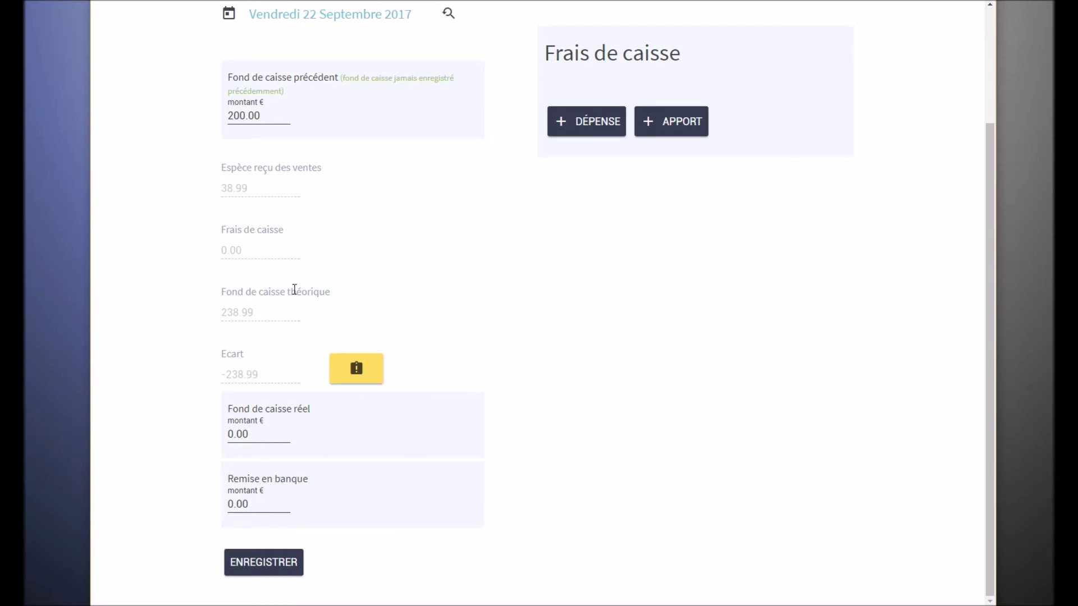
{"action": "double_click", "coordinate": [277, 315]}
{"action": "left_click", "coordinate": [277, 315]}
{"action": "double_click", "coordinate": [271, 115]}
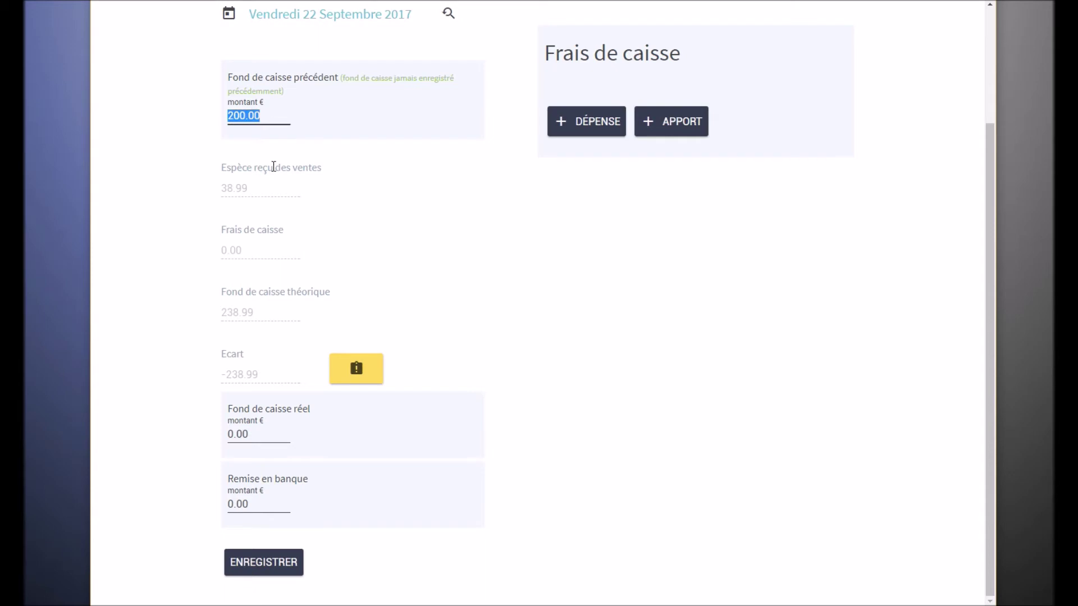
{"action": "left_click", "coordinate": [261, 196]}
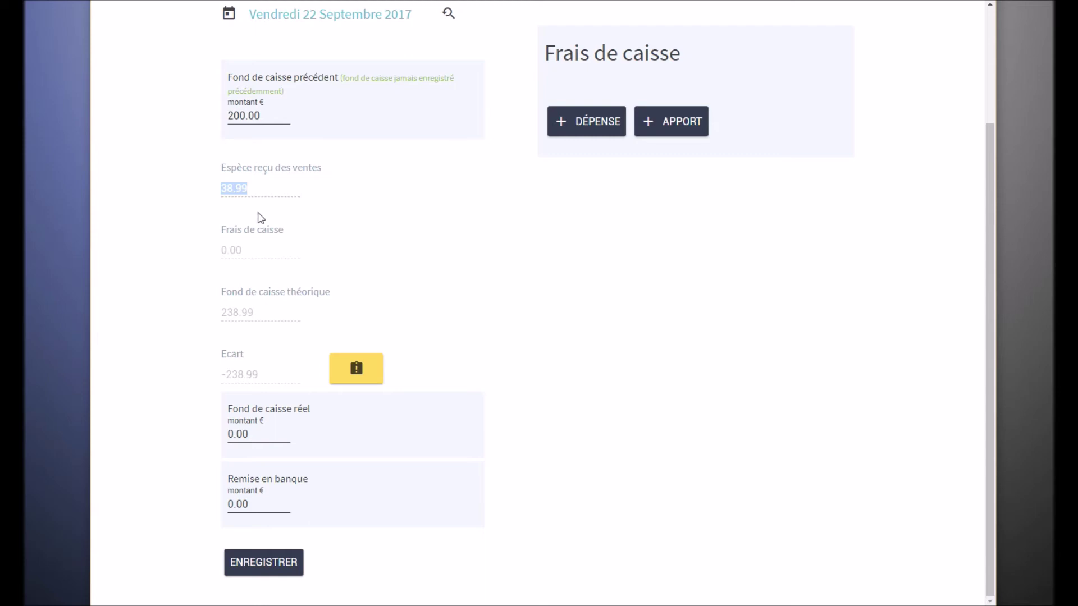
{"action": "left_click_drag", "start_coordinate": [276, 316], "coordinate": [229, 316]}
{"action": "left_click", "coordinate": [277, 323]}
{"action": "left_click_drag", "start_coordinate": [258, 321], "coordinate": [223, 320]}
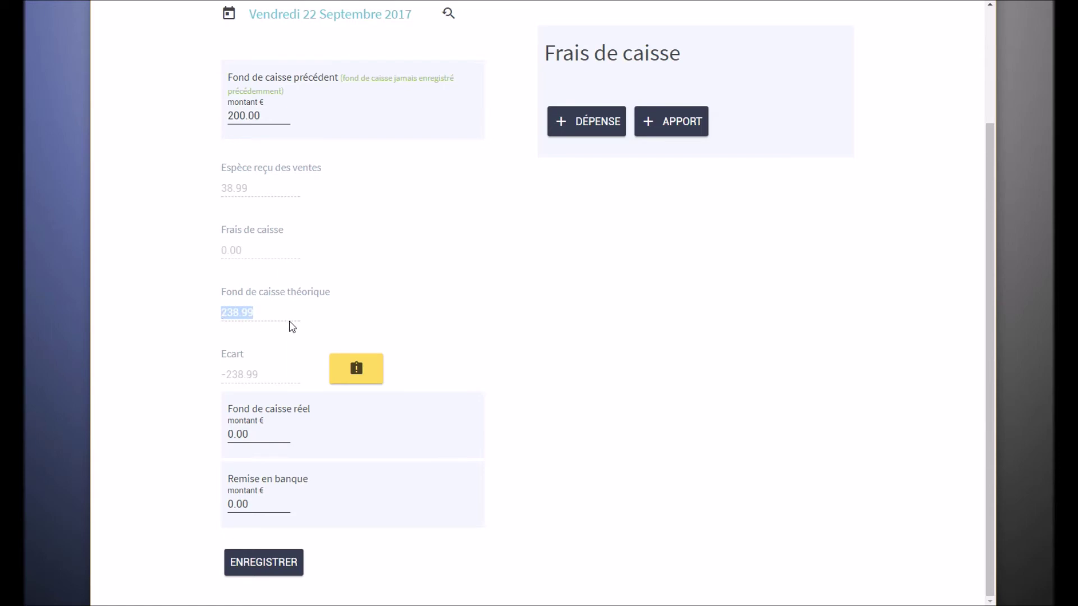
{"action": "left_click", "coordinate": [289, 337]}
Set the real cash float (Fond de caisse réel) to 238.99 €
{"action": "left_click", "coordinate": [257, 433]}
{"action": "double_click", "coordinate": [246, 313]}
{"action": "double_click", "coordinate": [257, 427]}
{"action": "type", "text": "238.99"}
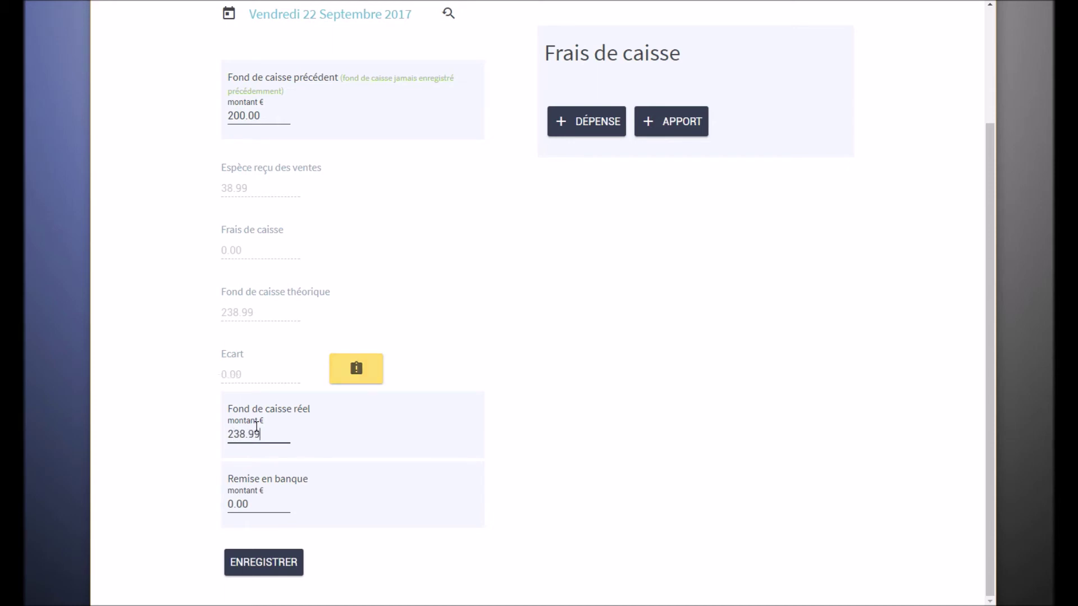
Try a real cash float of 240 €, check the Ecart value, and restore the amount to 238.99 €
{"action": "double_click", "coordinate": [257, 427]}
{"action": "type", "text": "240"}
{"action": "left_click", "coordinate": [250, 378]}
{"action": "left_click", "coordinate": [271, 440]}
{"action": "type", "text": "2.38"}
{"action": "key", "text": "BackSpace"}
{"action": "key", "text": "BackSpace"}
{"action": "key", "text": "BackSpace"}
{"action": "type", "text": "38.99"}
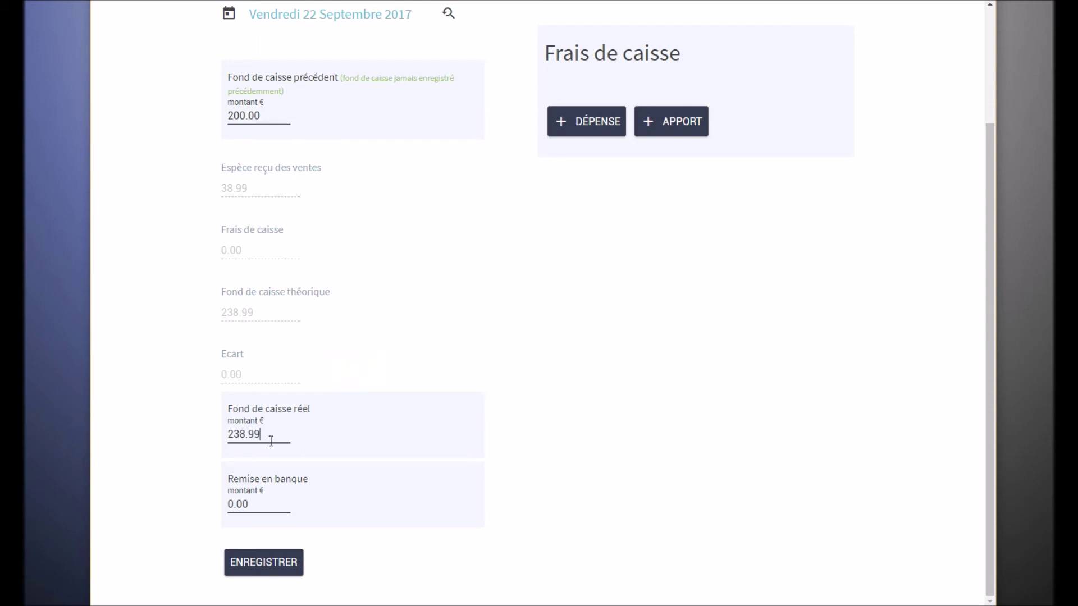
Set the bank deposit (Remise en banque) to 38.99 € and save the cash float record
{"action": "left_click", "coordinate": [397, 429]}
{"action": "double_click", "coordinate": [275, 433]}
{"action": "left_click", "coordinate": [381, 438]}
{"action": "left_click", "coordinate": [266, 508]}
{"action": "type", "text": "38,"}
{"action": "key", "text": "BackSpace"}
{"action": "type", "text": ".99"}
{"action": "left_click", "coordinate": [260, 564]}
{"action": "left_click", "coordinate": [264, 566]}
Review the saved previous cash float and bank deposit amounts for the day
{"action": "scroll", "coordinate": [364, 449], "scroll_direction": "up", "scroll_amount": 3}
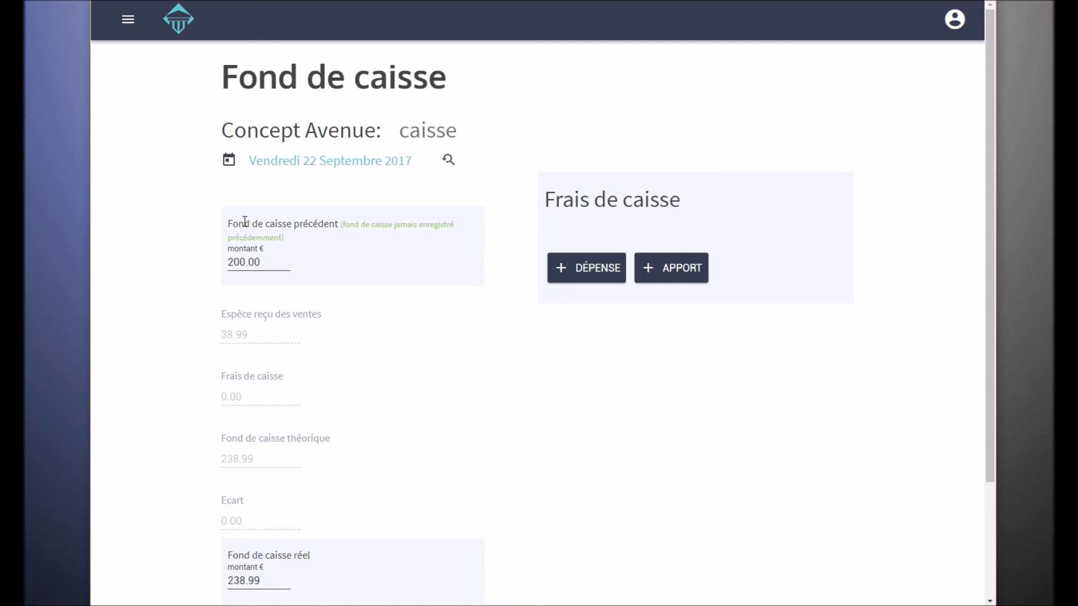
{"action": "double_click", "coordinate": [263, 264]}
{"action": "scroll", "coordinate": [387, 296], "scroll_direction": "down", "scroll_amount": 3}
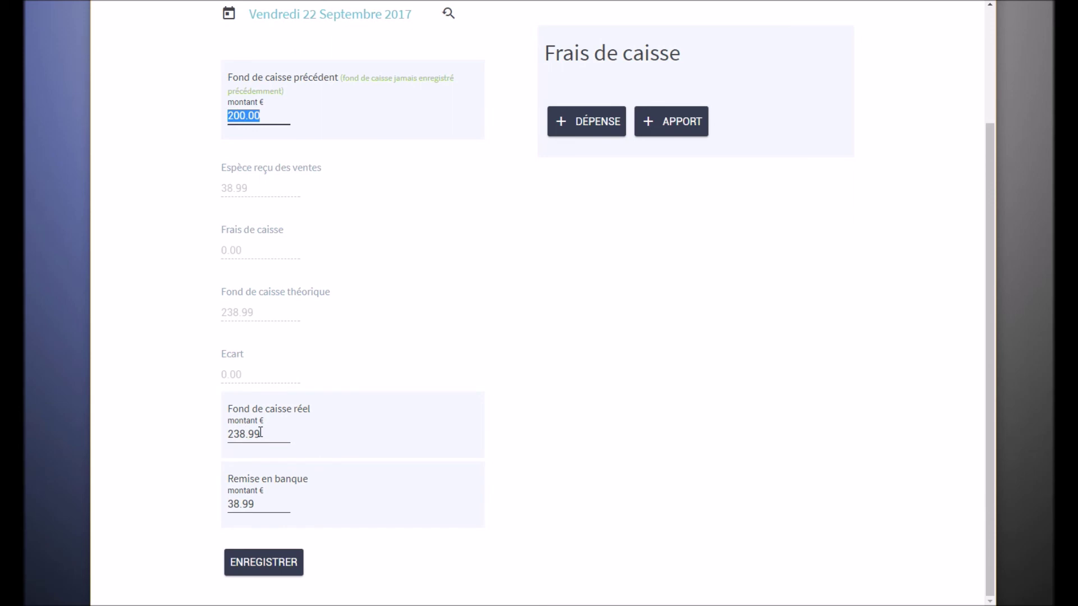
{"action": "double_click", "coordinate": [274, 505]}
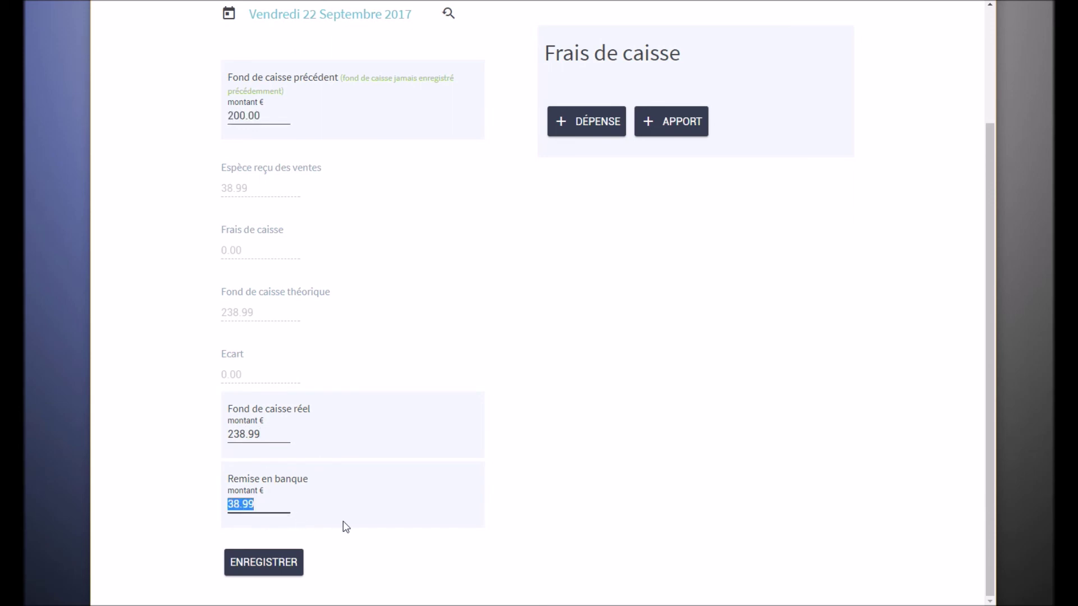
{"action": "scroll", "coordinate": [422, 477], "scroll_direction": "up", "scroll_amount": 3}
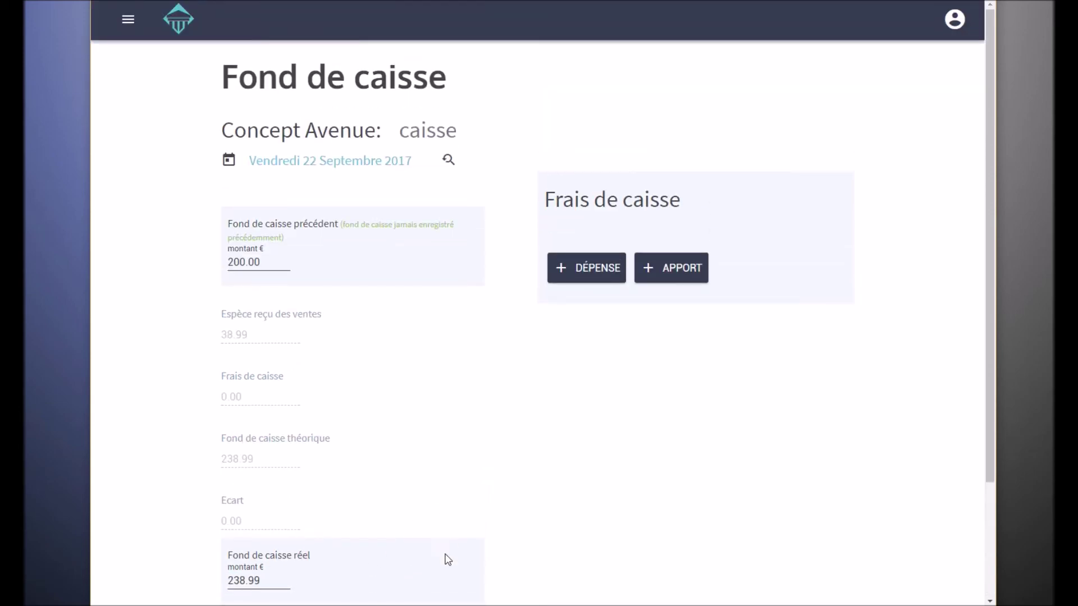
Check the bank deposit column (Rem. banque) and the column display options in this month's CA journalier table
{"action": "left_click", "coordinate": [479, 603]}
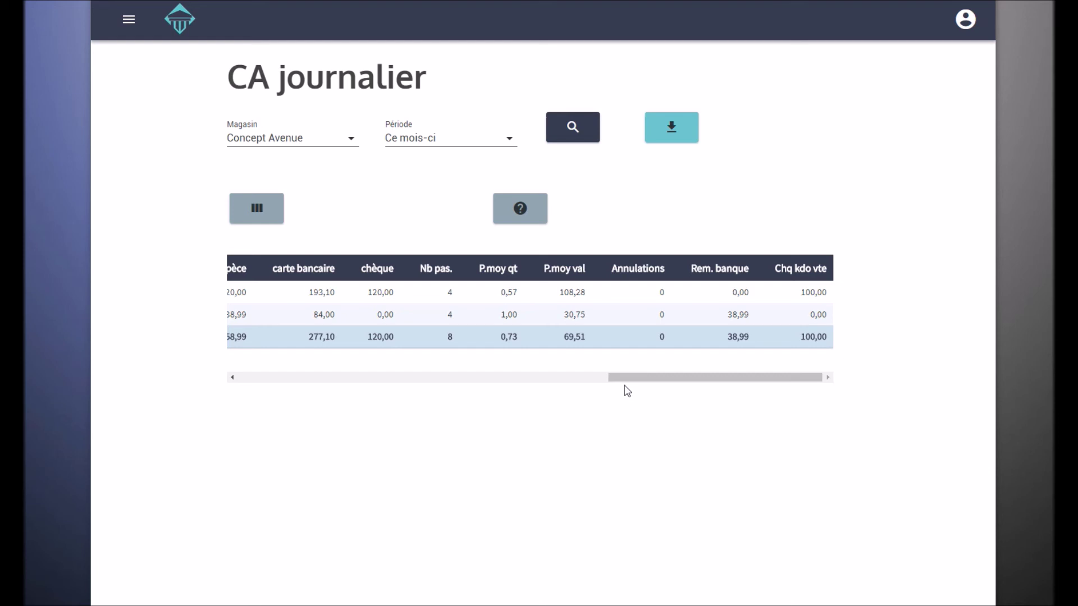
{"action": "mouse_move", "coordinate": [635, 380]}
{"action": "left_mouse_down"}
{"action": "mouse_move", "coordinate": [565, 385]}
{"action": "mouse_move", "coordinate": [633, 384]}
{"action": "left_mouse_up"}
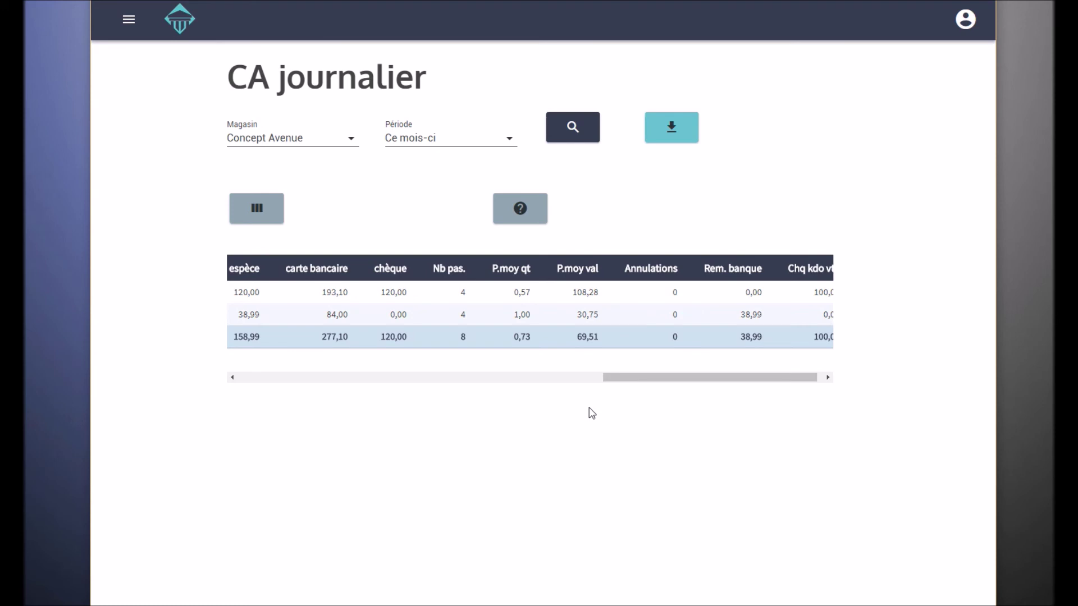
{"action": "left_click", "coordinate": [241, 209]}
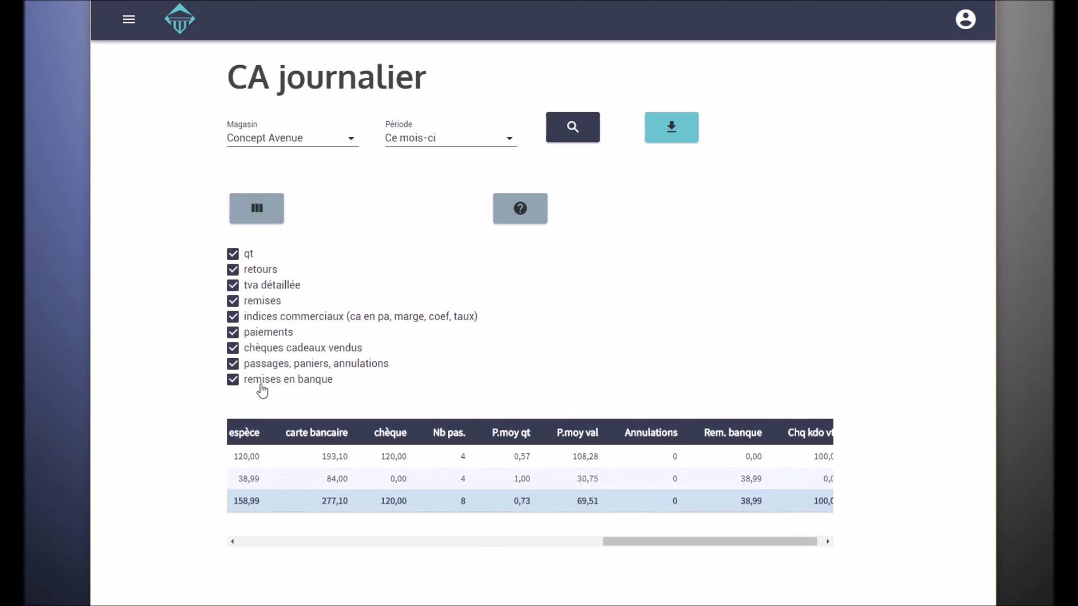
{"action": "left_click", "coordinate": [262, 221]}
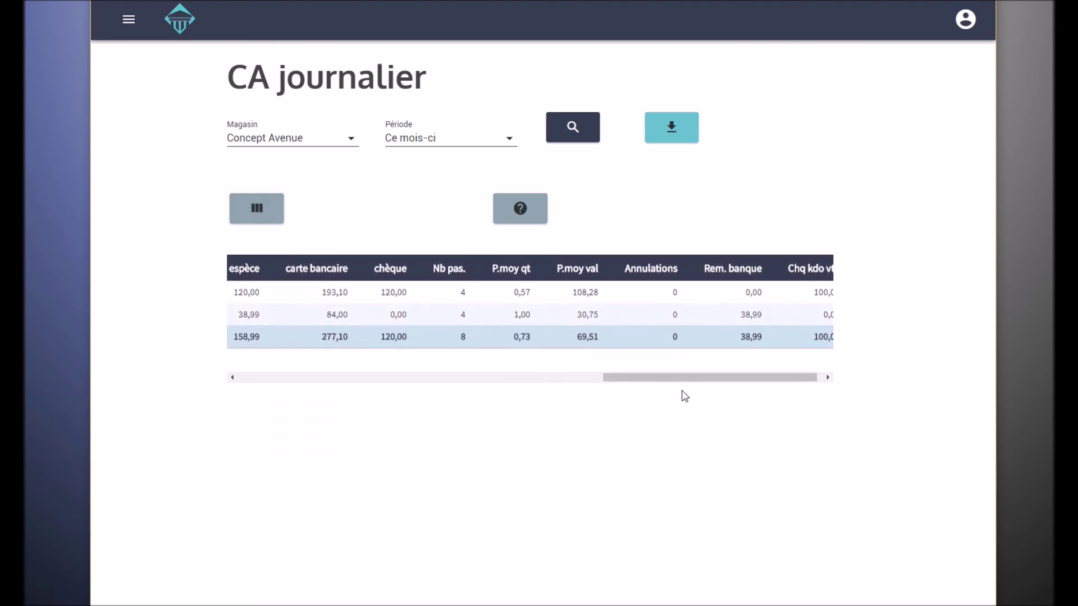
{"action": "left_click_drag", "start_coordinate": [671, 379], "coordinate": [712, 383]}
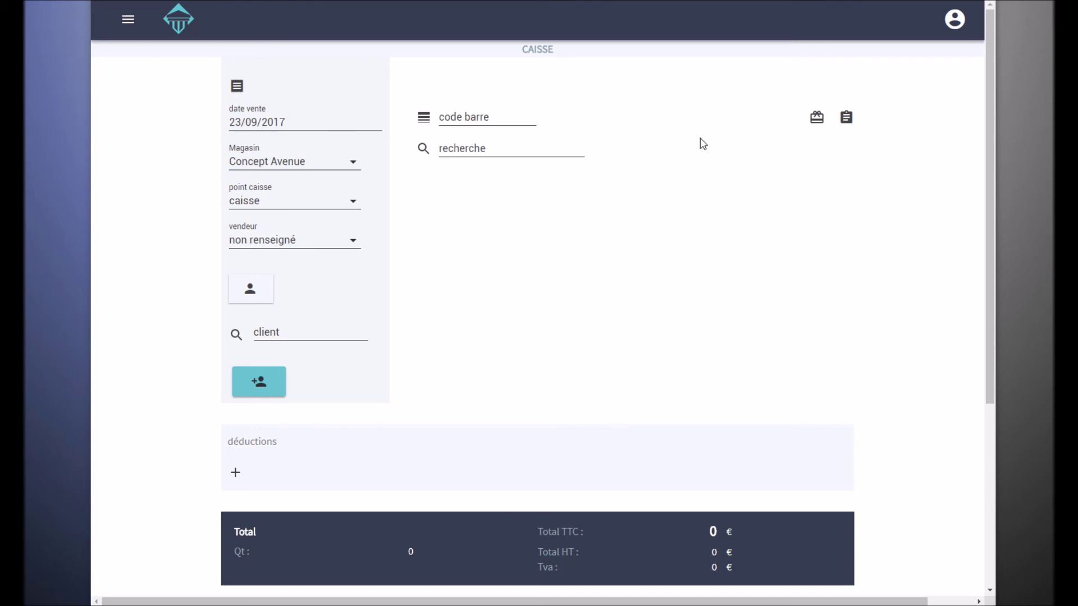
Open the cash float record for 23 September 2017 and check the previous float amount and its source date
{"action": "left_click", "coordinate": [845, 117]}
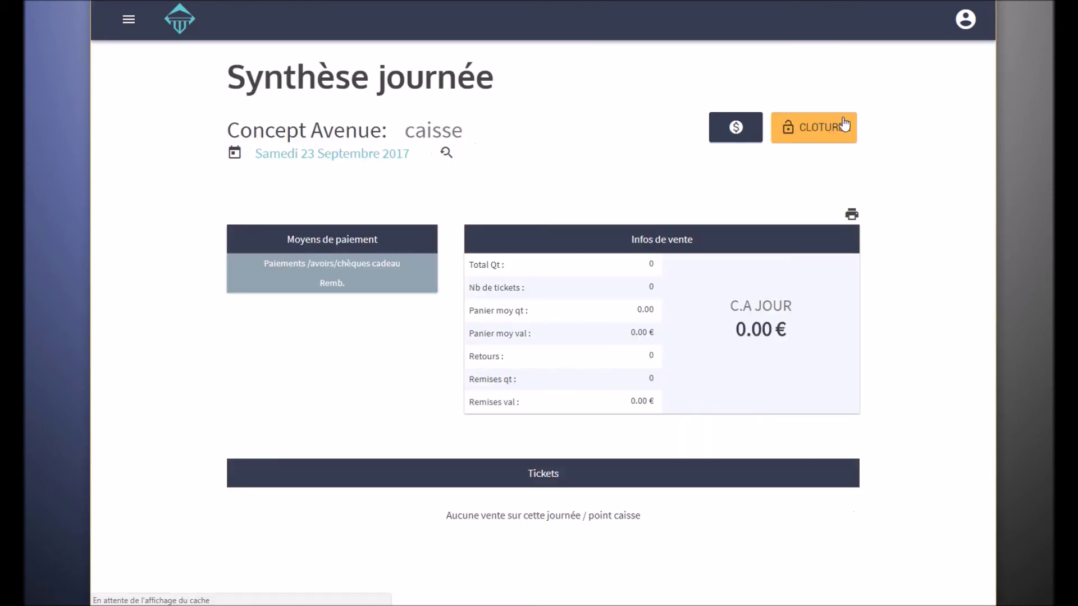
{"action": "left_click", "coordinate": [729, 130]}
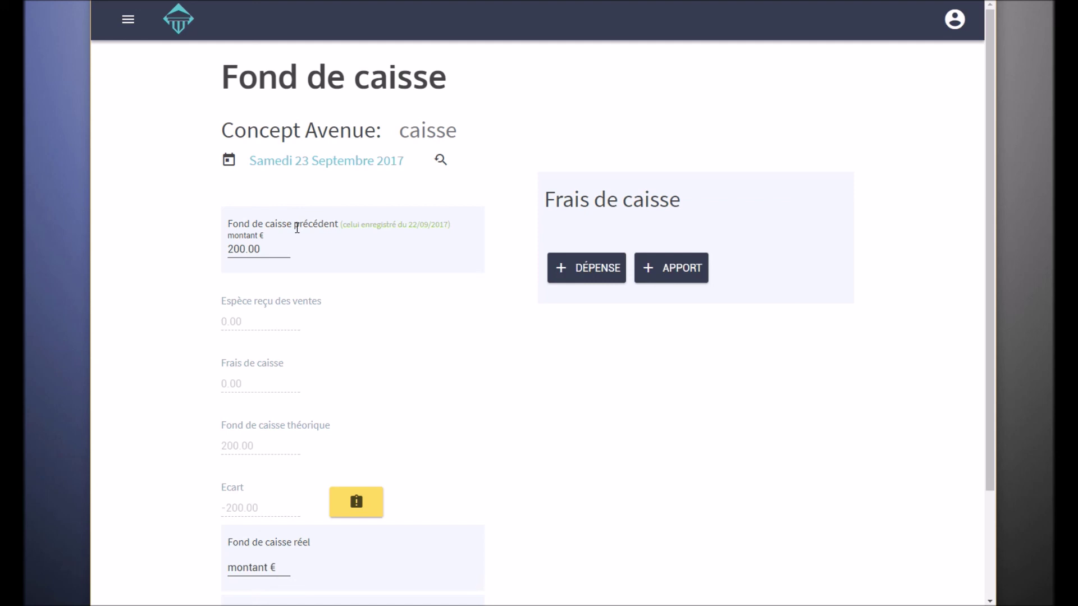
{"action": "left_click", "coordinate": [279, 245]}
{"action": "left_click_drag", "start_coordinate": [342, 224], "coordinate": [447, 226]}
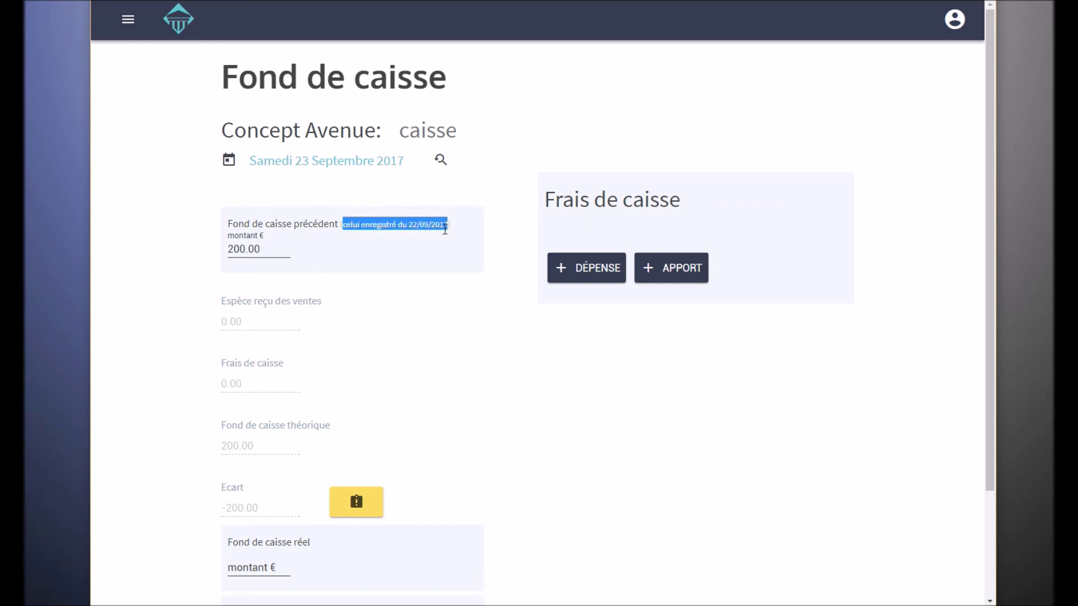
{"action": "left_click", "coordinate": [441, 245]}
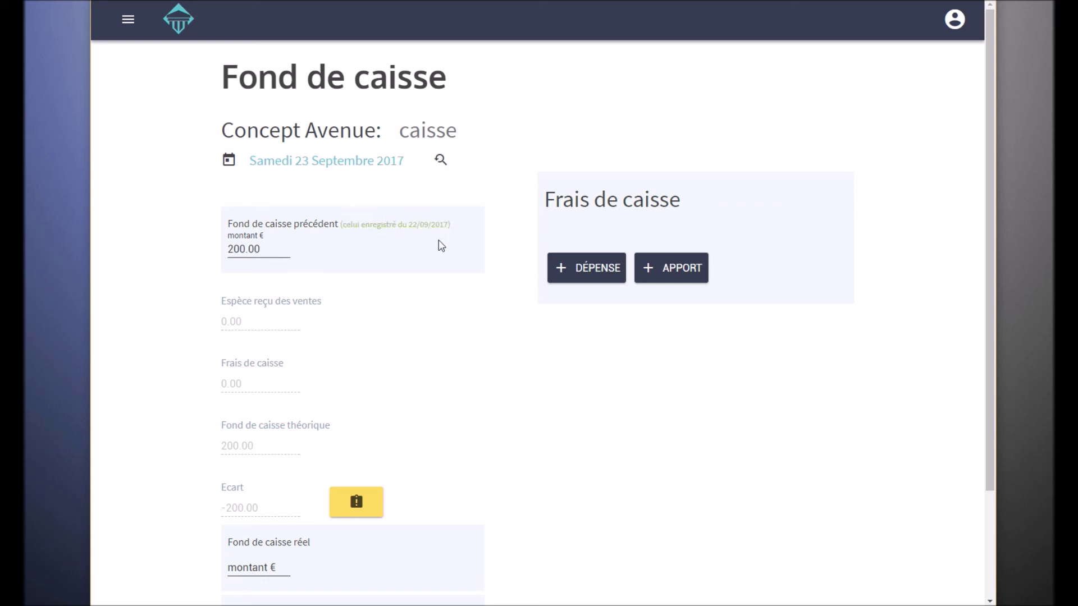
Try overriding the previous cash float (Fond de caisse précédent) with 198 € and save the record
{"action": "double_click", "coordinate": [259, 250]}
{"action": "type", "text": "1980"}
{"action": "key", "text": "BackSpace"}
{"action": "scroll", "coordinate": [533, 423], "scroll_direction": "down", "scroll_amount": 3}
{"action": "left_click", "coordinate": [298, 563]}
{"action": "scroll", "coordinate": [524, 403], "scroll_direction": "up", "scroll_amount": 3}
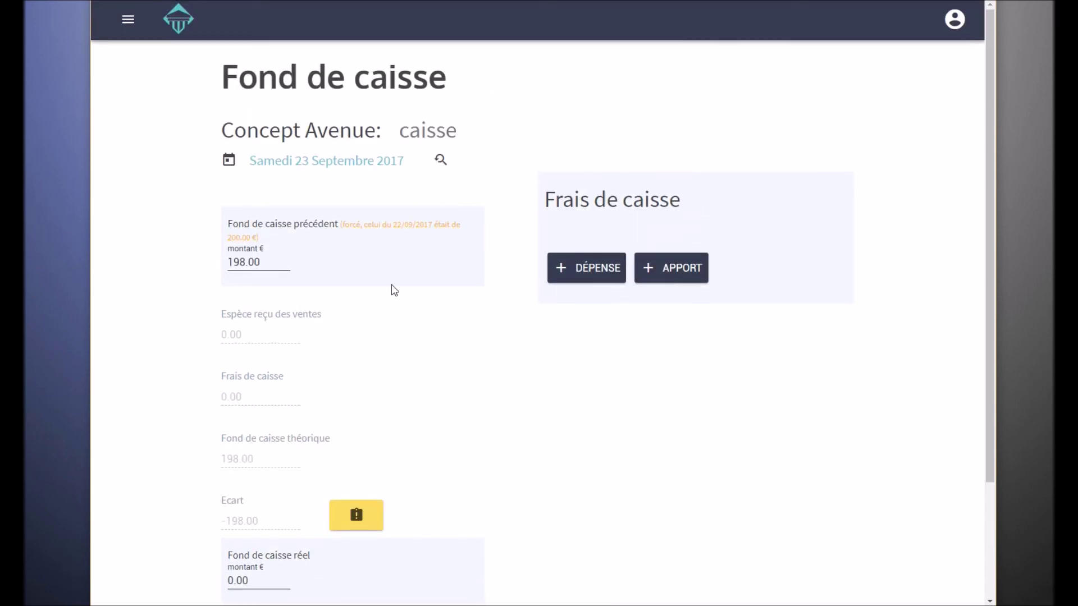
Check the note beside the forced previous cash float, set the amount to 200 €, and save the record
{"action": "left_click_drag", "start_coordinate": [342, 225], "coordinate": [453, 223]}
{"action": "left_click", "coordinate": [273, 236]}
{"action": "left_click_drag", "start_coordinate": [260, 265], "coordinate": [213, 263]}
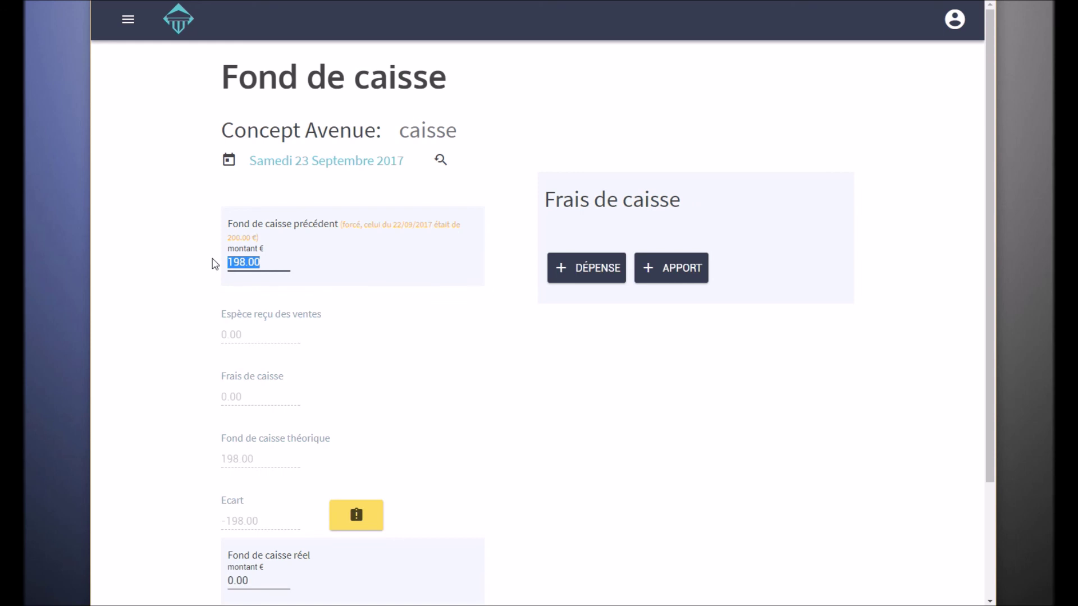
{"action": "type", "text": "200"}
{"action": "left_click", "coordinate": [409, 283]}
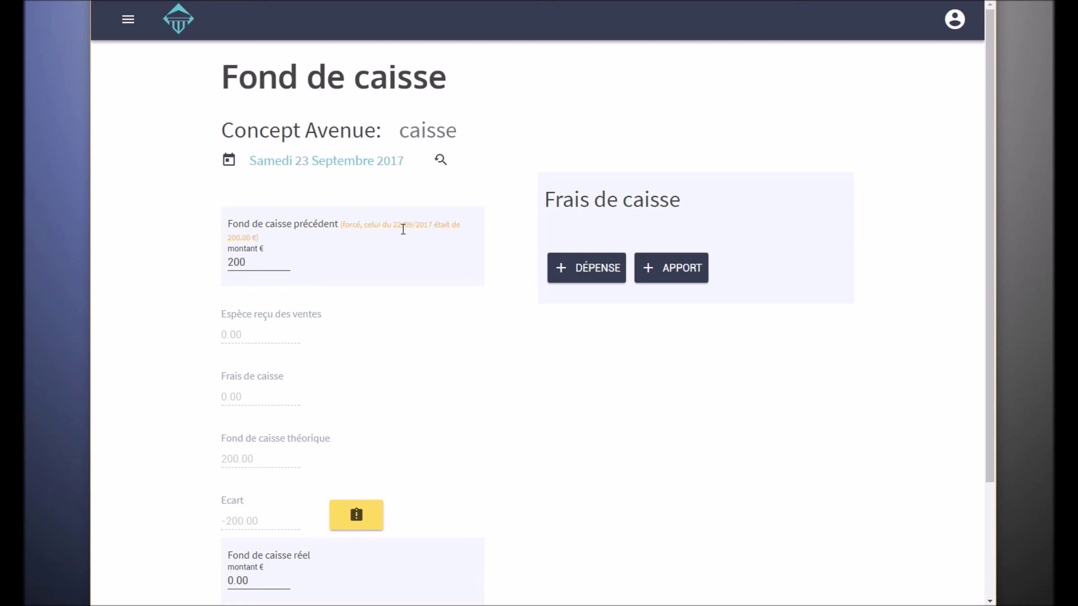
{"action": "scroll", "coordinate": [350, 260], "scroll_direction": "down", "scroll_amount": 3}
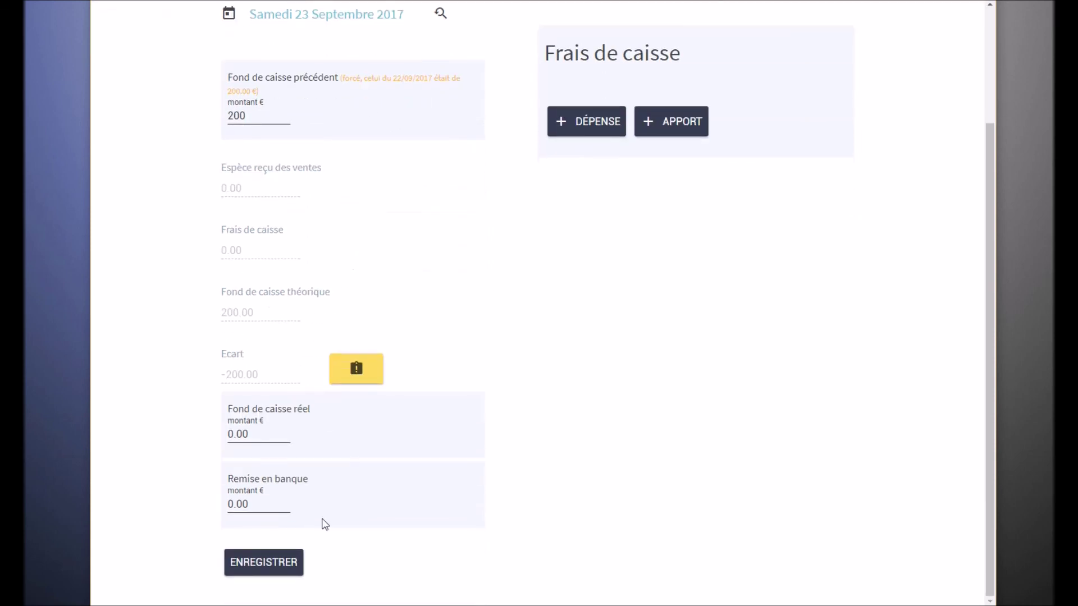
{"action": "left_click", "coordinate": [274, 572]}
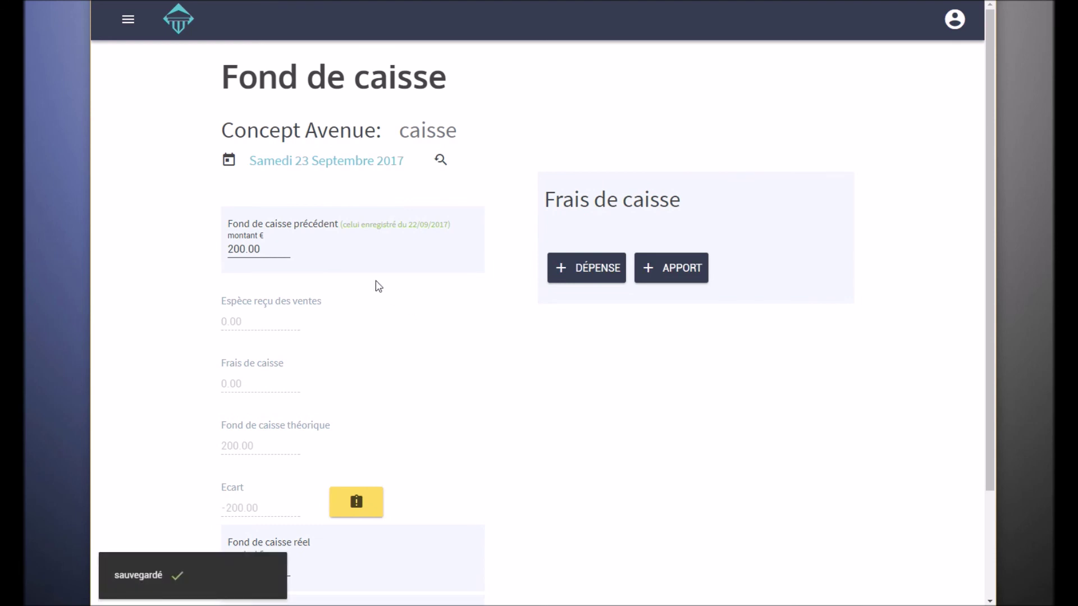
Review the saved previous float, real float (Fond de caisse réel) and bank deposit (Remise en banque) fields
{"action": "left_click", "coordinate": [280, 254]}
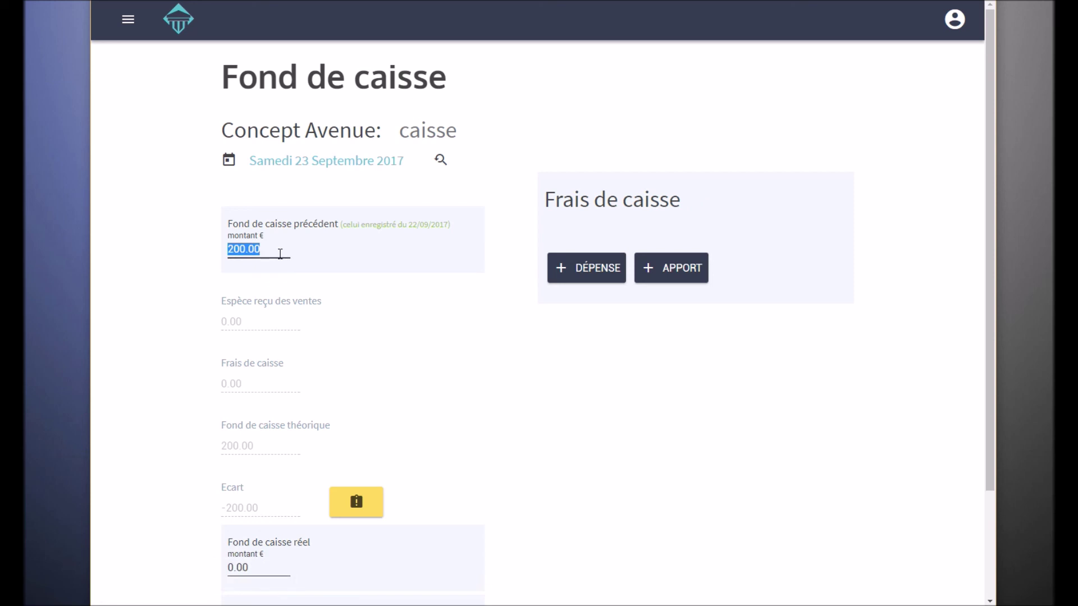
{"action": "left_click", "coordinate": [613, 372]}
{"action": "scroll", "coordinate": [542, 368], "scroll_direction": "down", "scroll_amount": 3}
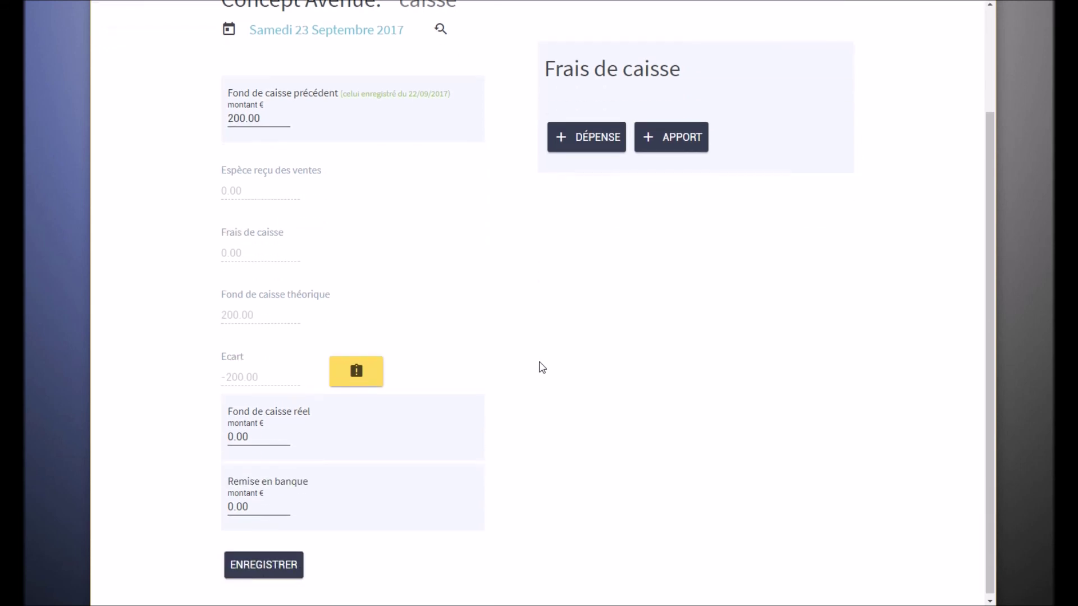
{"action": "left_click", "coordinate": [267, 433]}
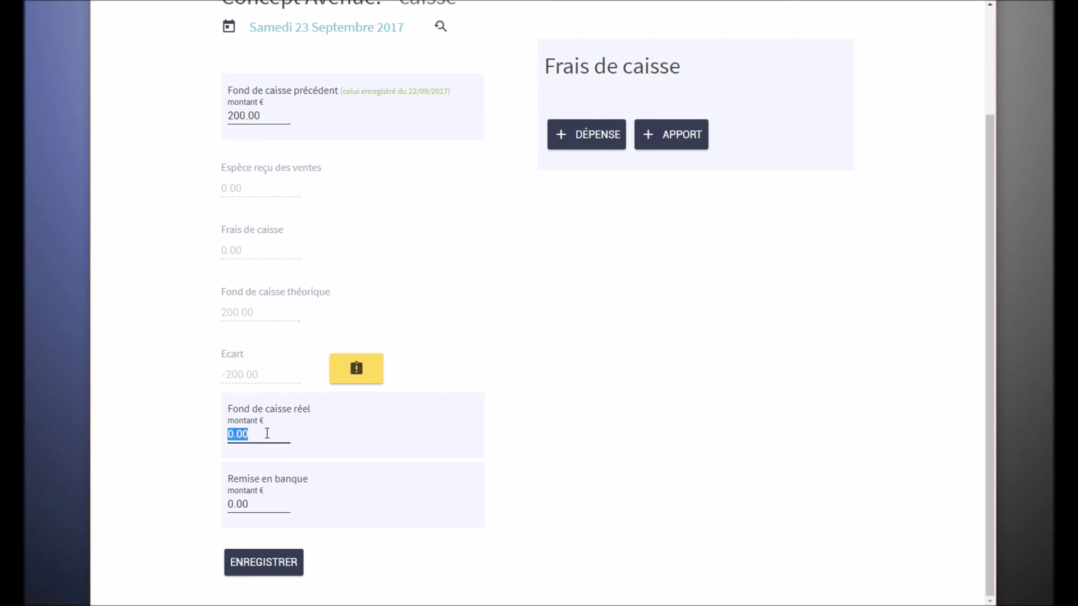
{"action": "left_click", "coordinate": [264, 507]}
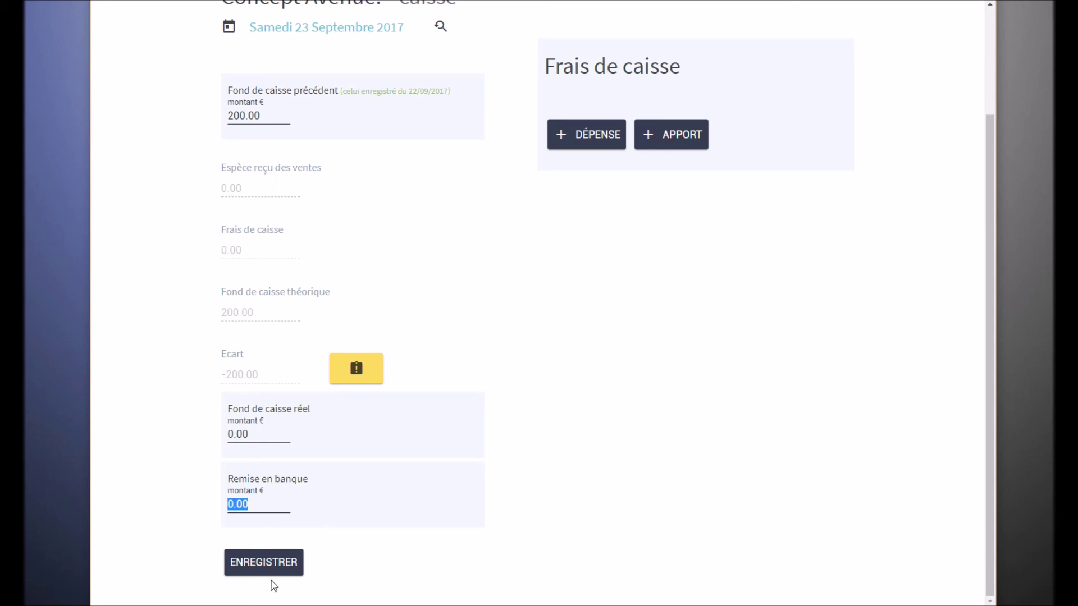
{"action": "left_click", "coordinate": [594, 524]}
{"action": "scroll", "coordinate": [594, 524], "scroll_direction": "up", "scroll_amount": 3}
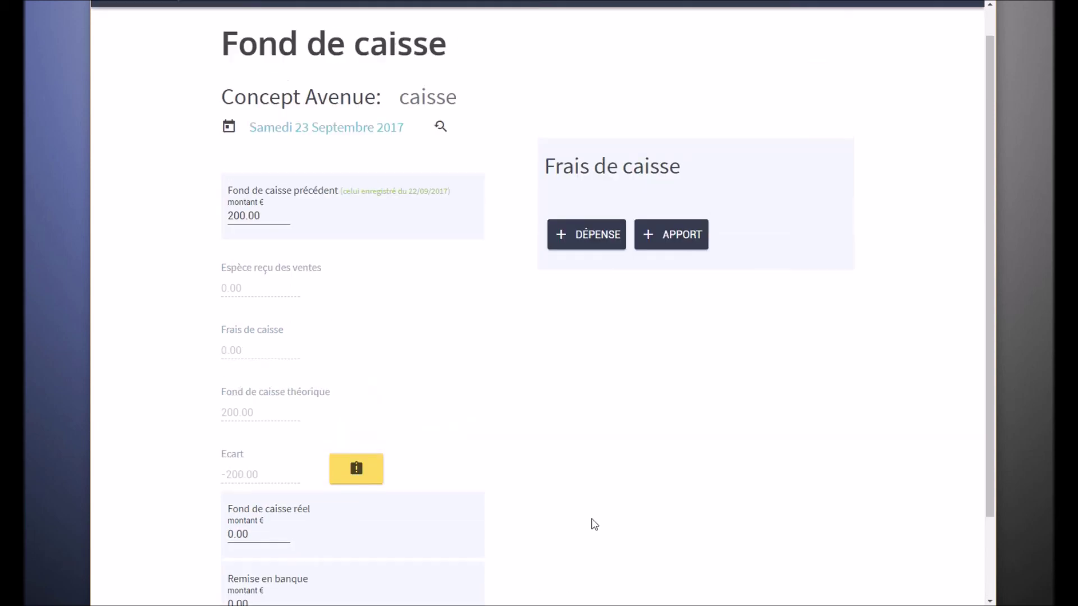